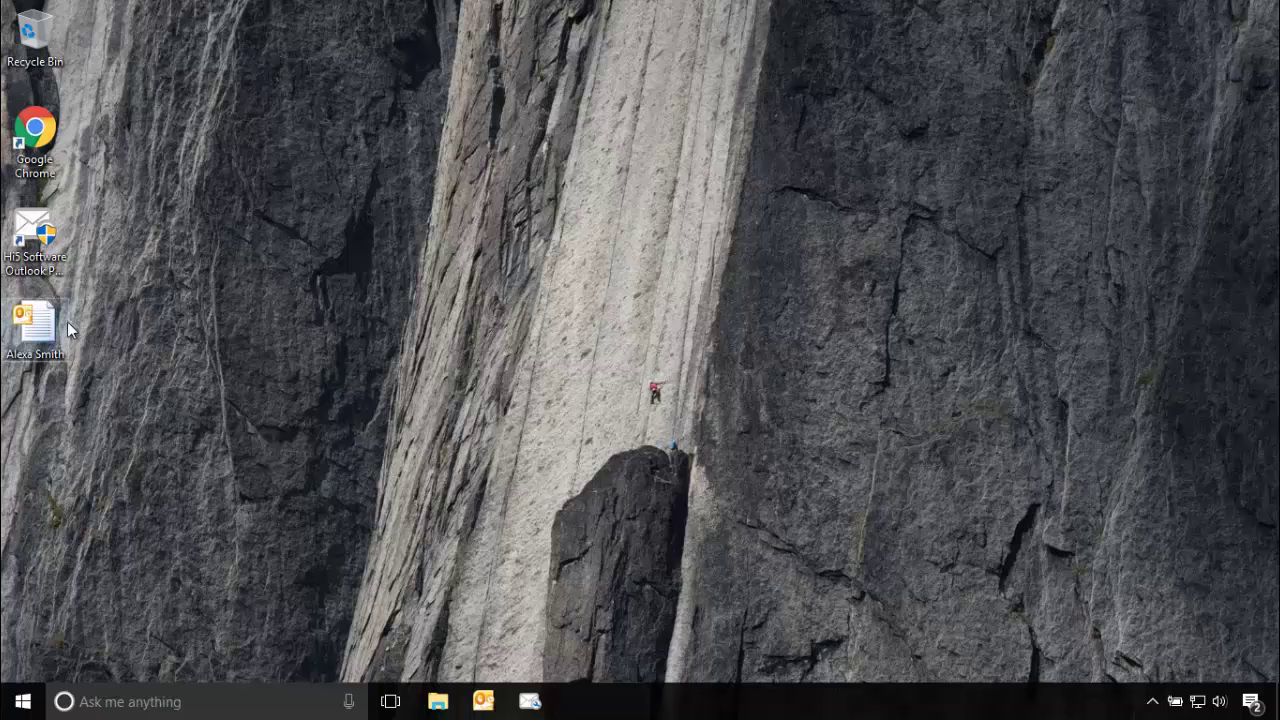
- Launch Outlook and open the Desktop PST data file, triggering an errors-detected warning
left_click(483, 701)
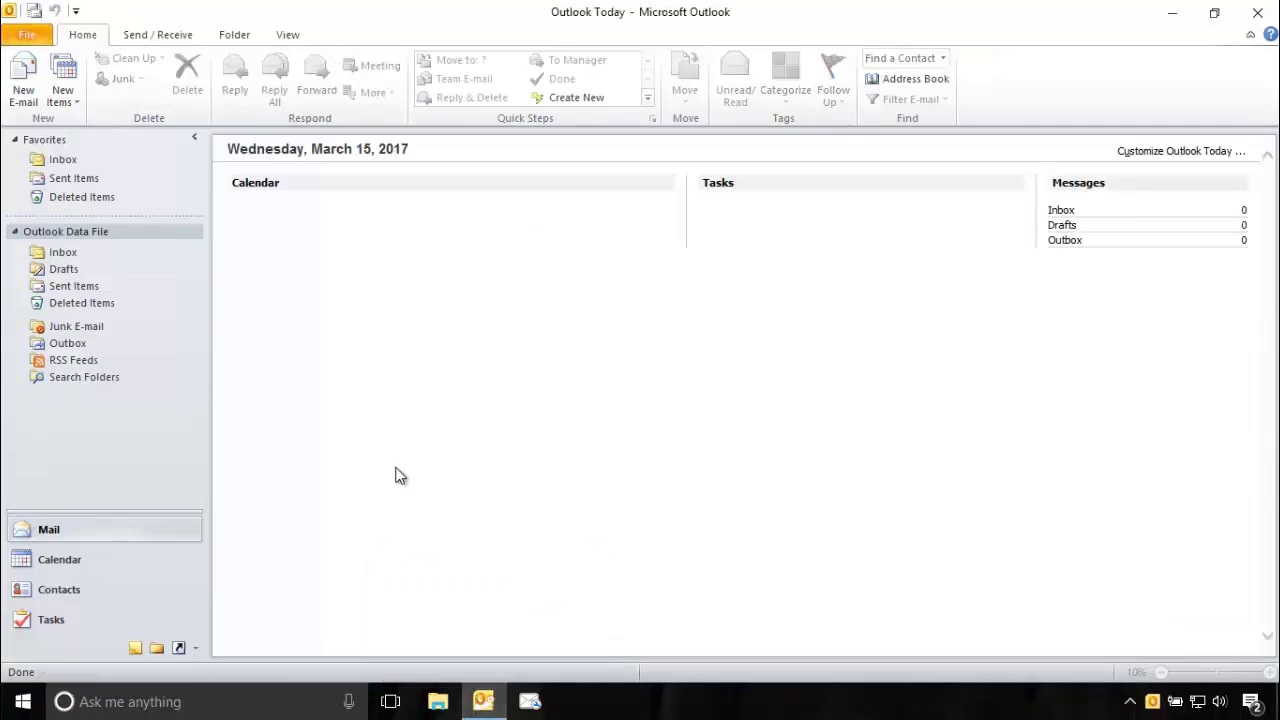
left_click(41, 37)
left_click(70, 162)
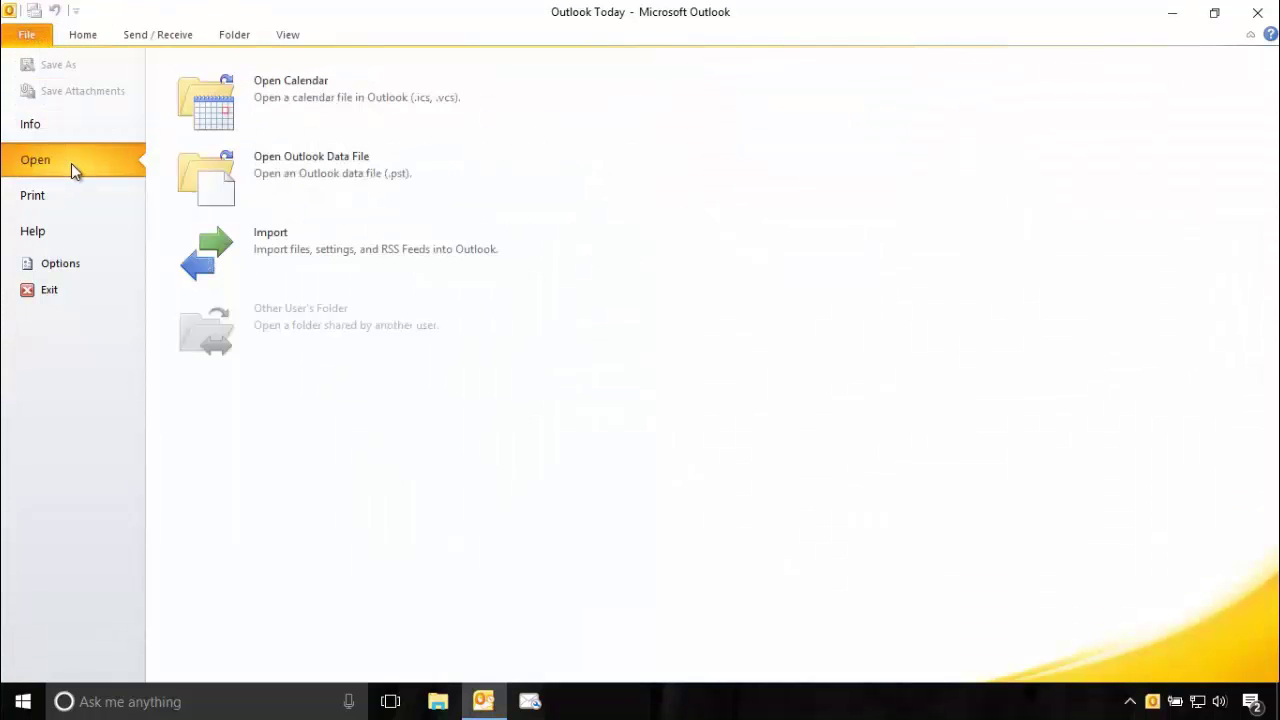
left_click(291, 179)
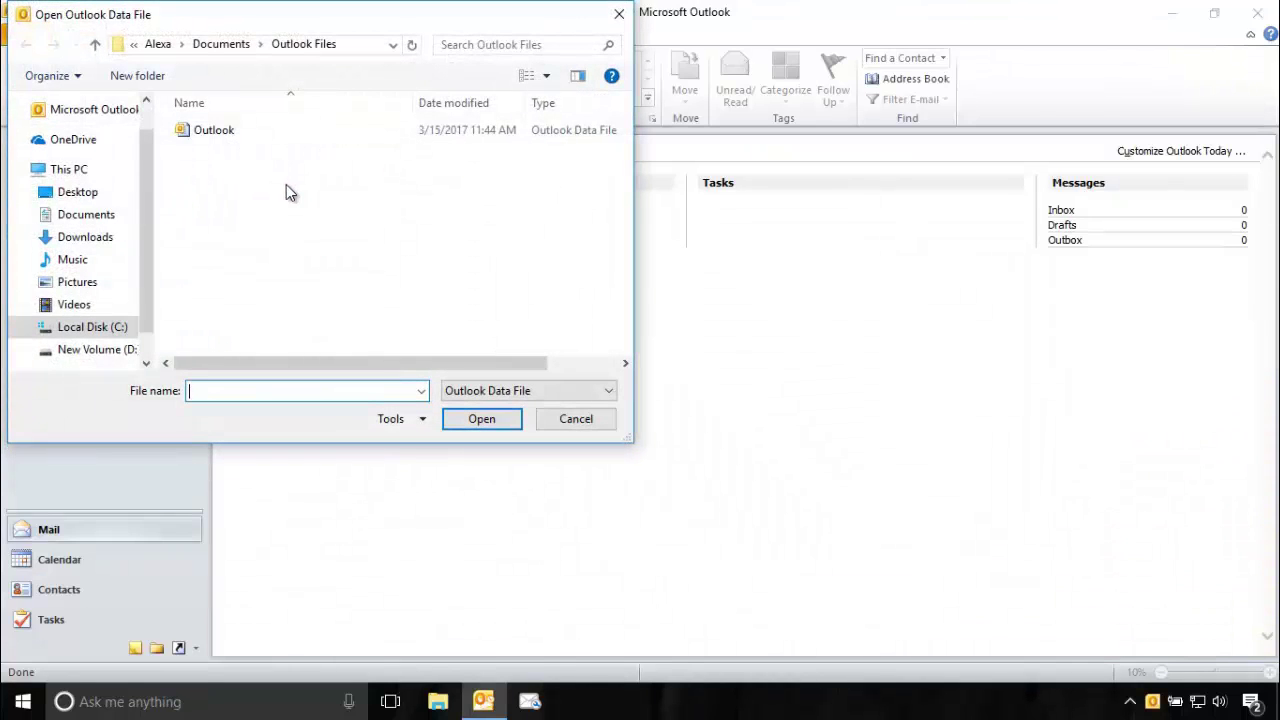
left_click(82, 192)
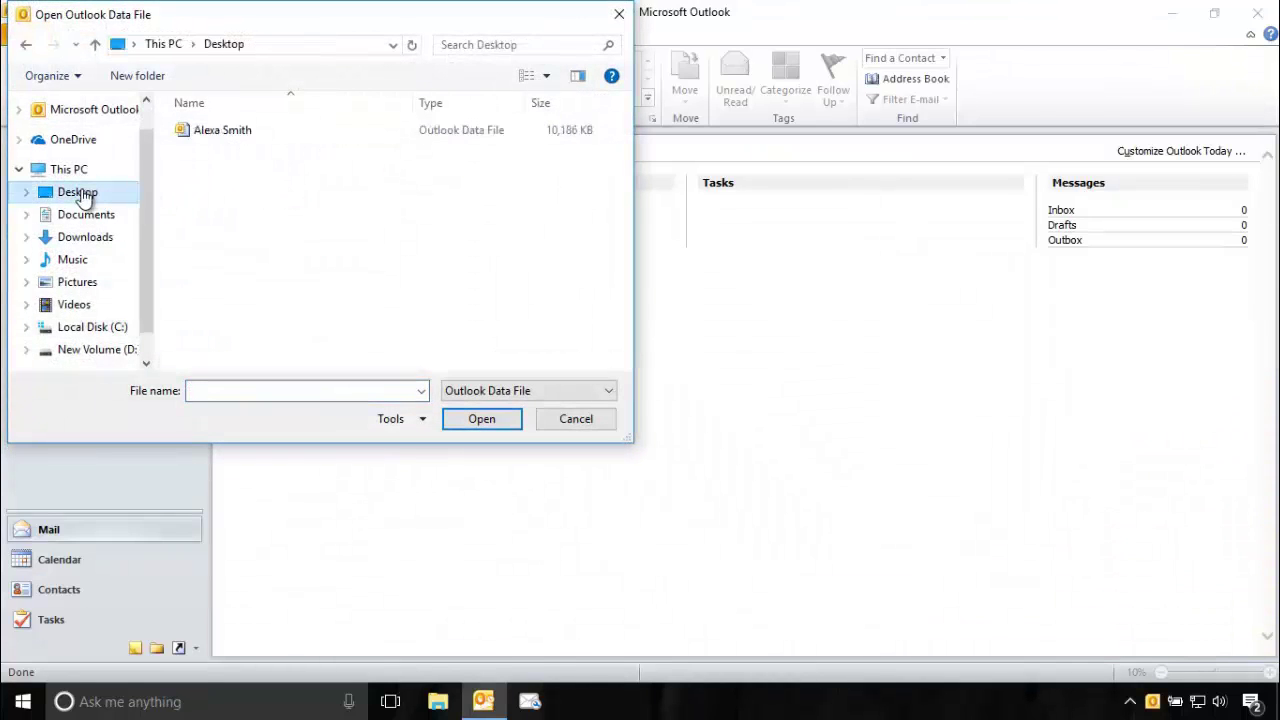
left_click(275, 136)
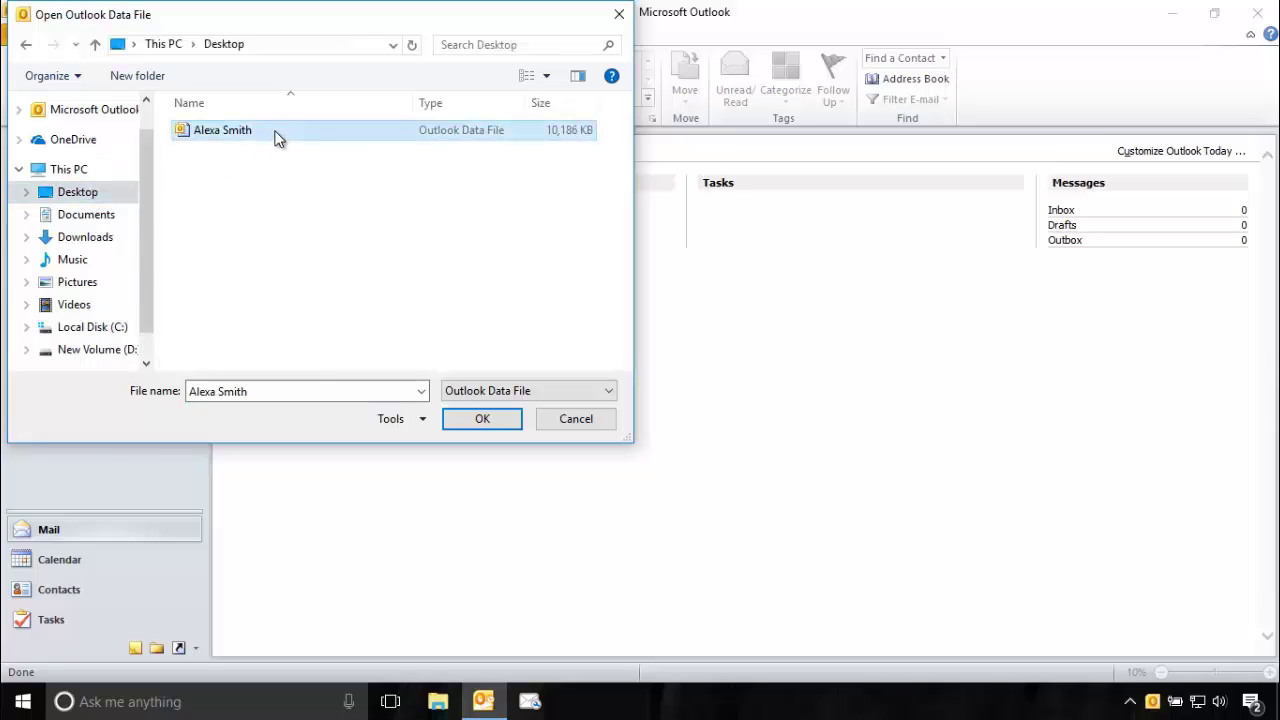
left_click(468, 418)
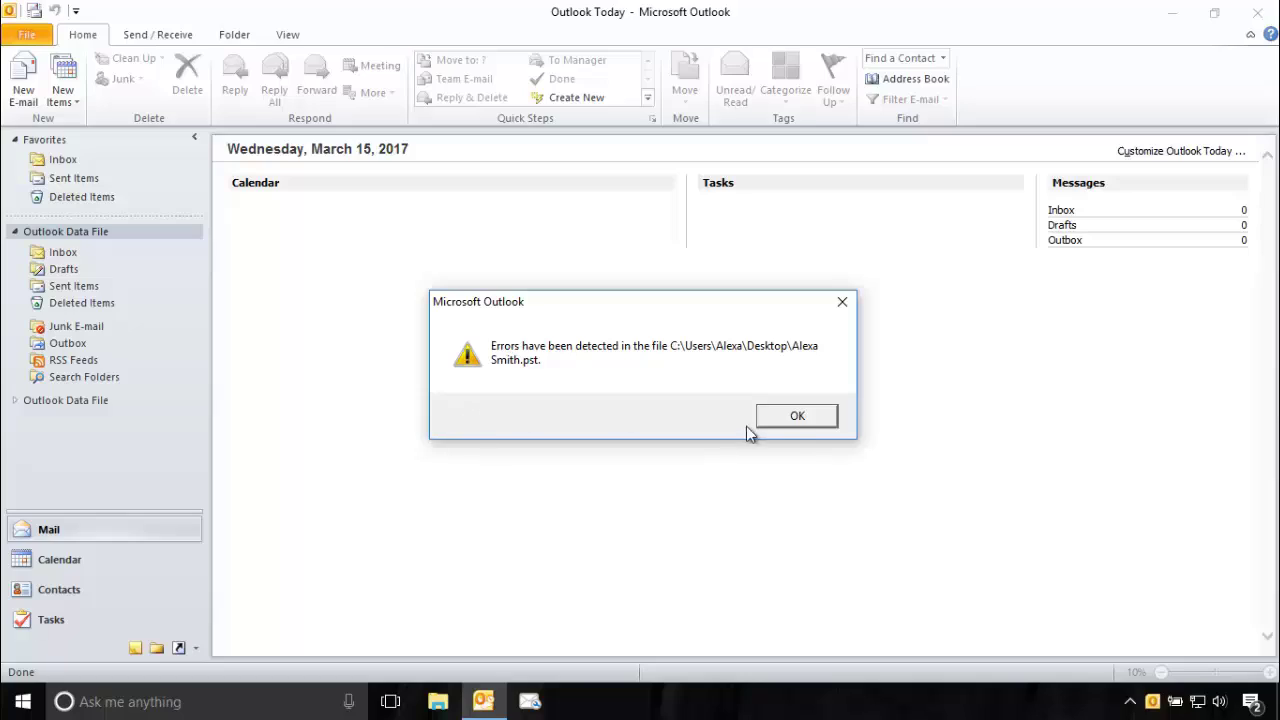
- Dismiss the warning, close Outlook, and load the Desktop PST file into the Hi5 repair tool
left_click(788, 422)
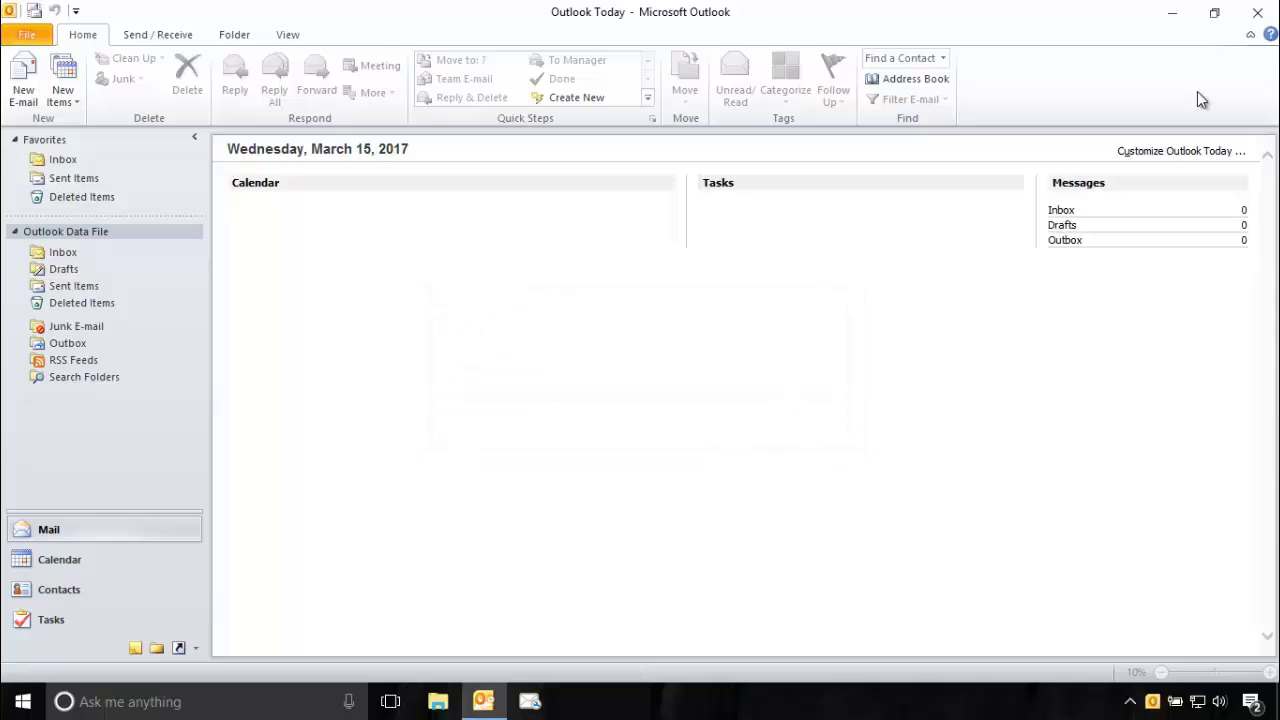
left_click(1258, 14)
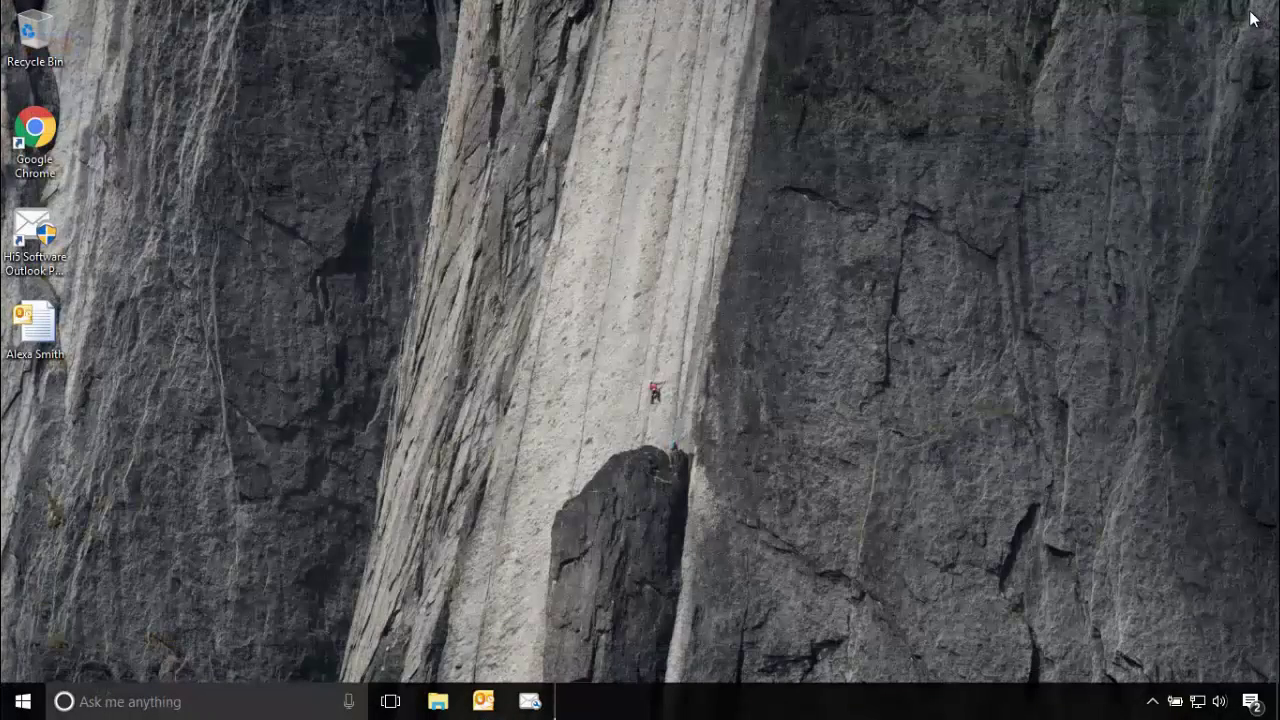
double_click(51, 246)
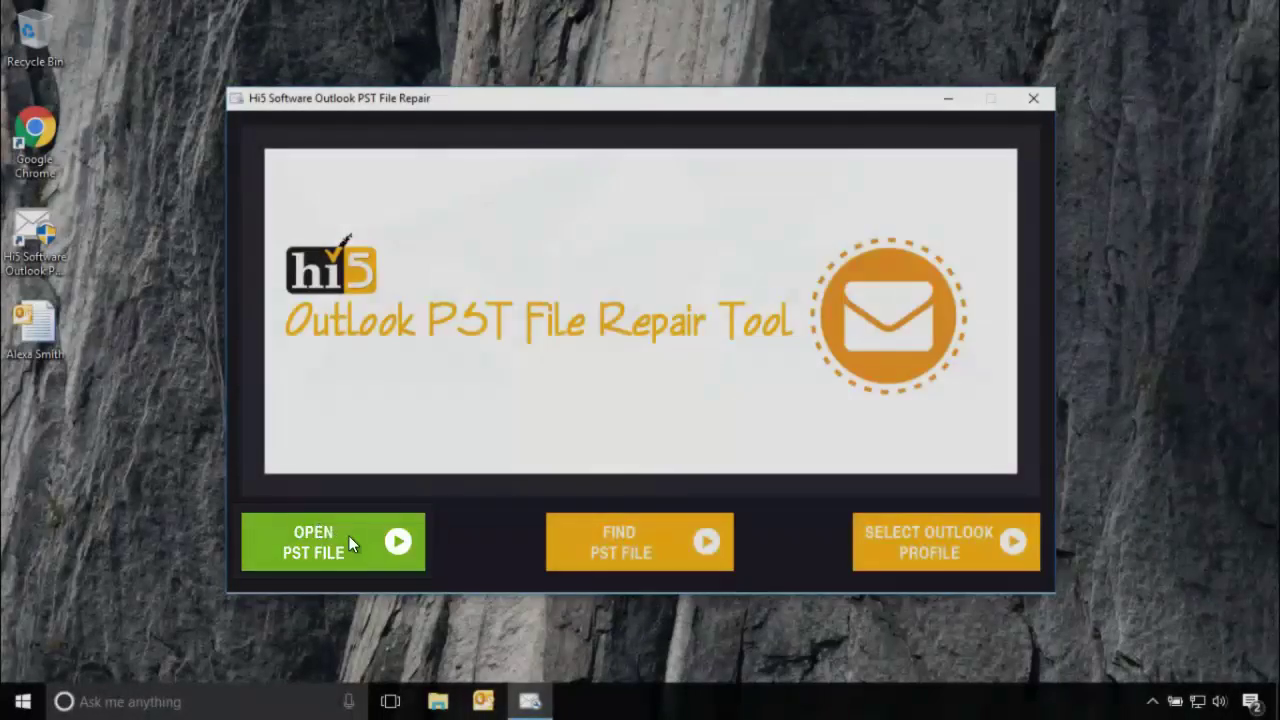
left_click(349, 536)
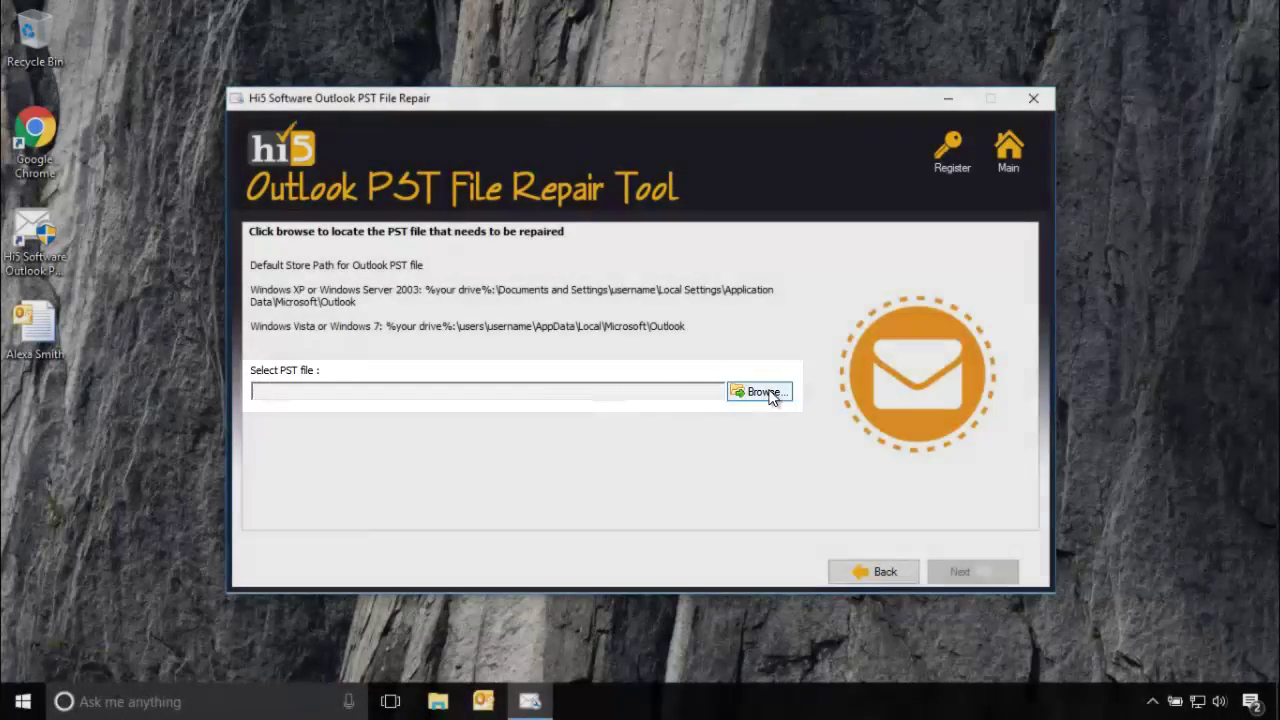
left_click(763, 391)
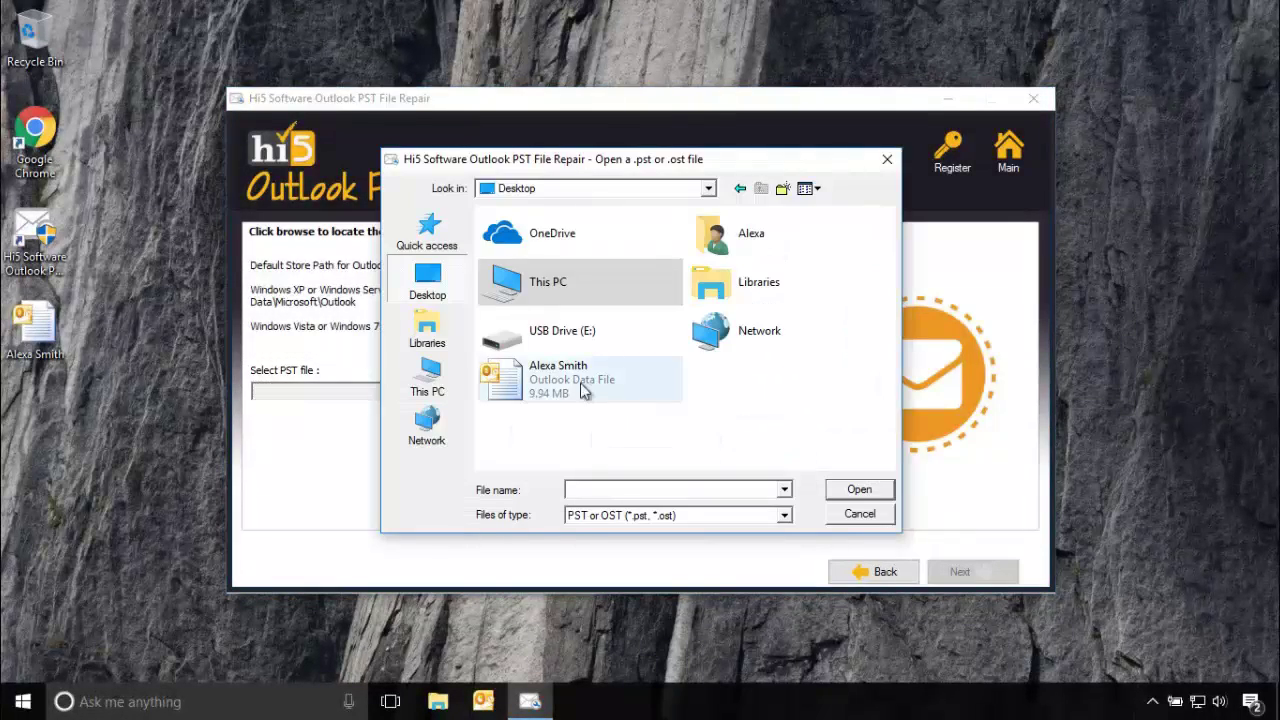
left_click(566, 385)
left_click(855, 490)
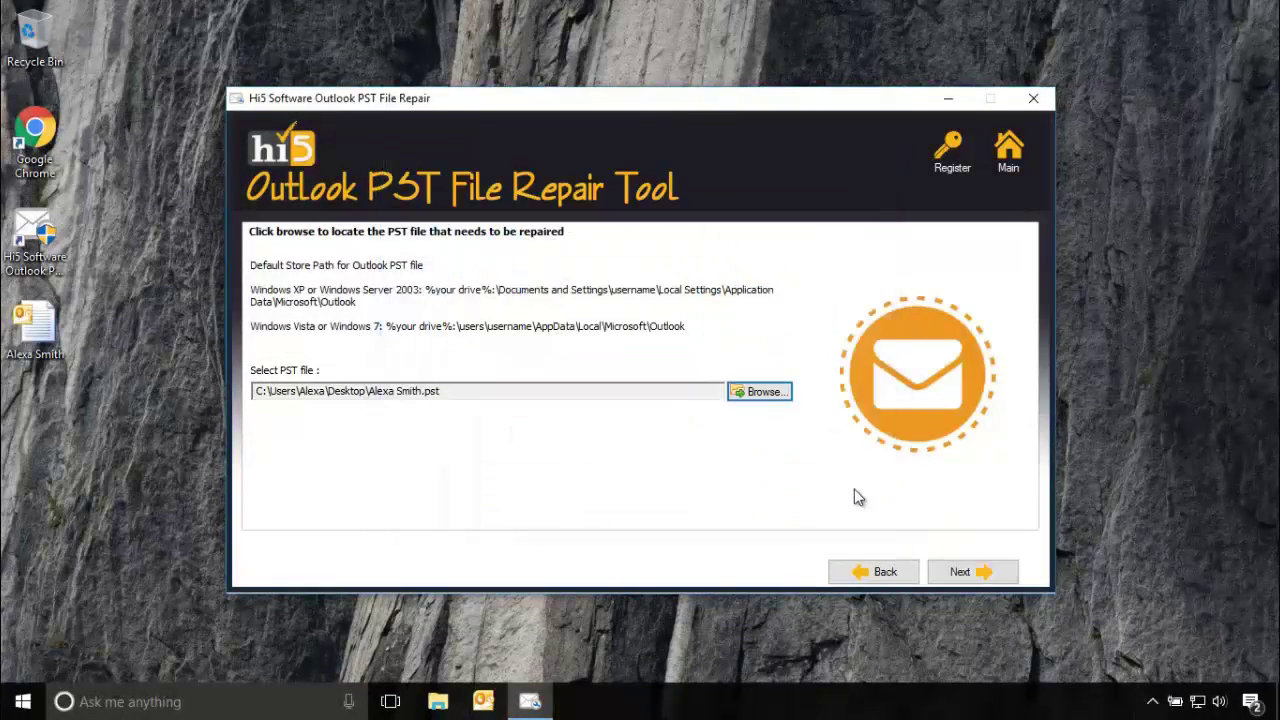
- Keep Normal Scan and choose the Desktop as the repaired file's destination folder
left_click(967, 574)
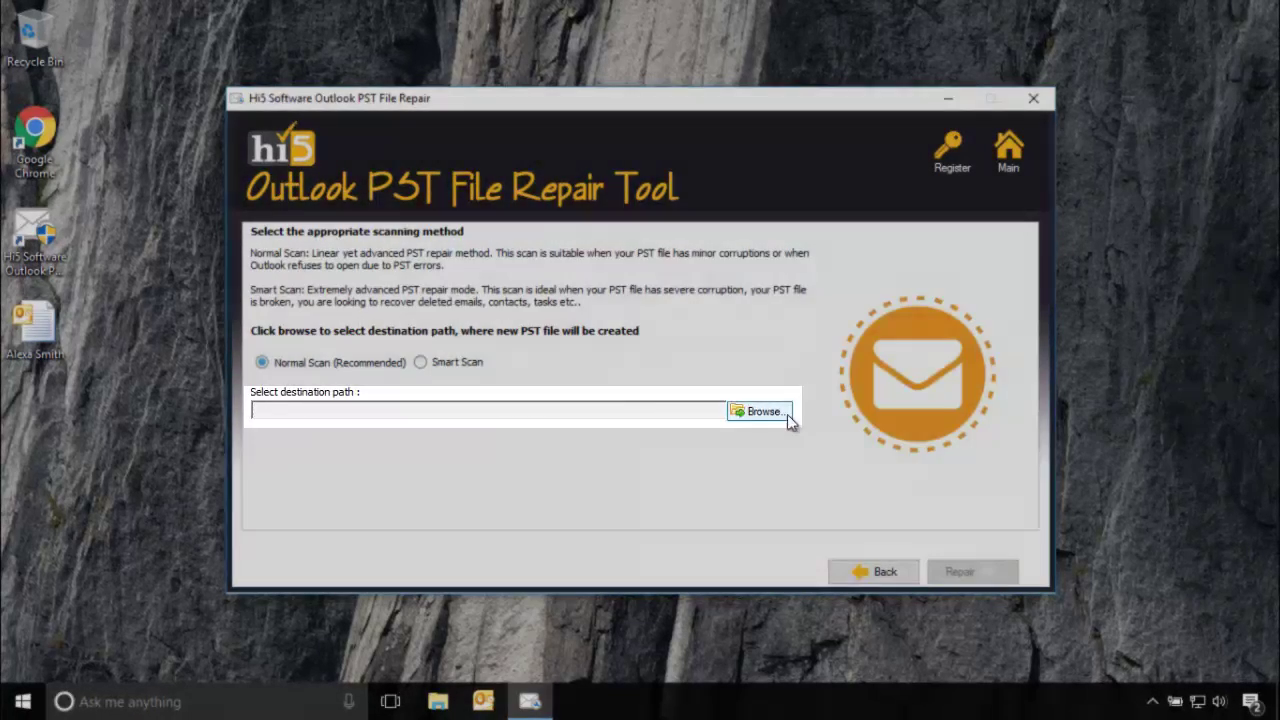
left_click(786, 417)
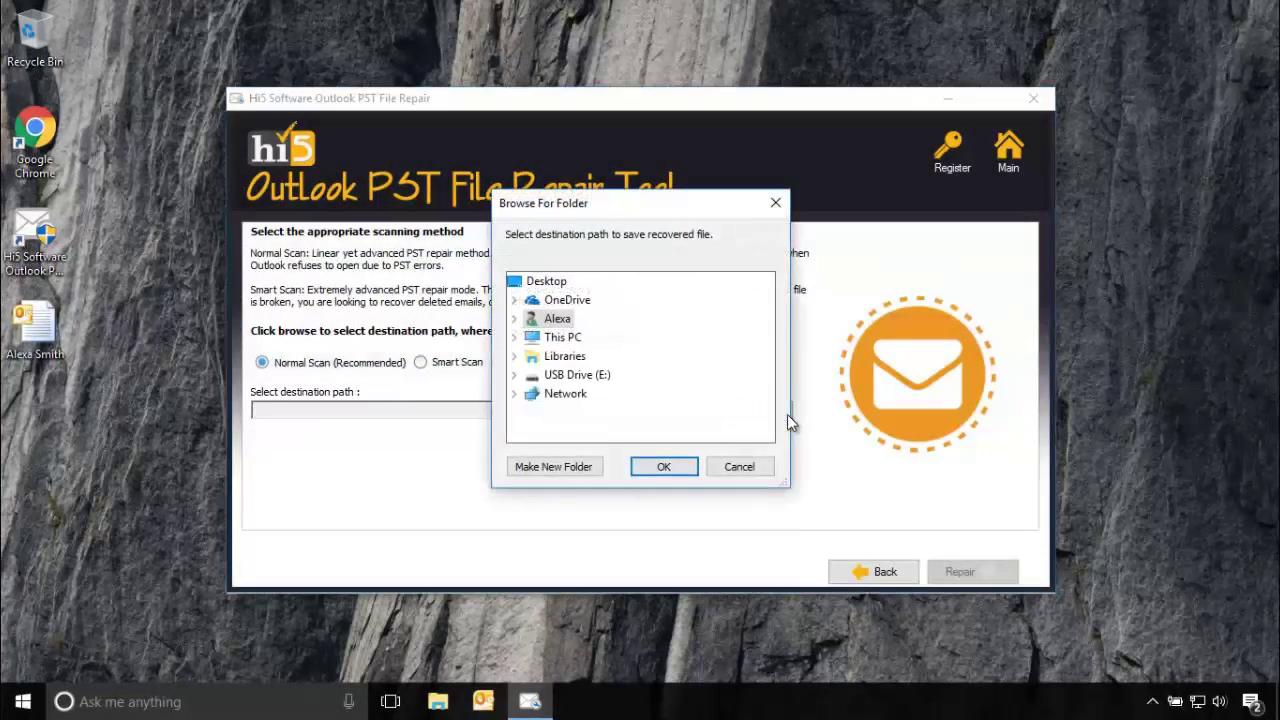
left_click(552, 282)
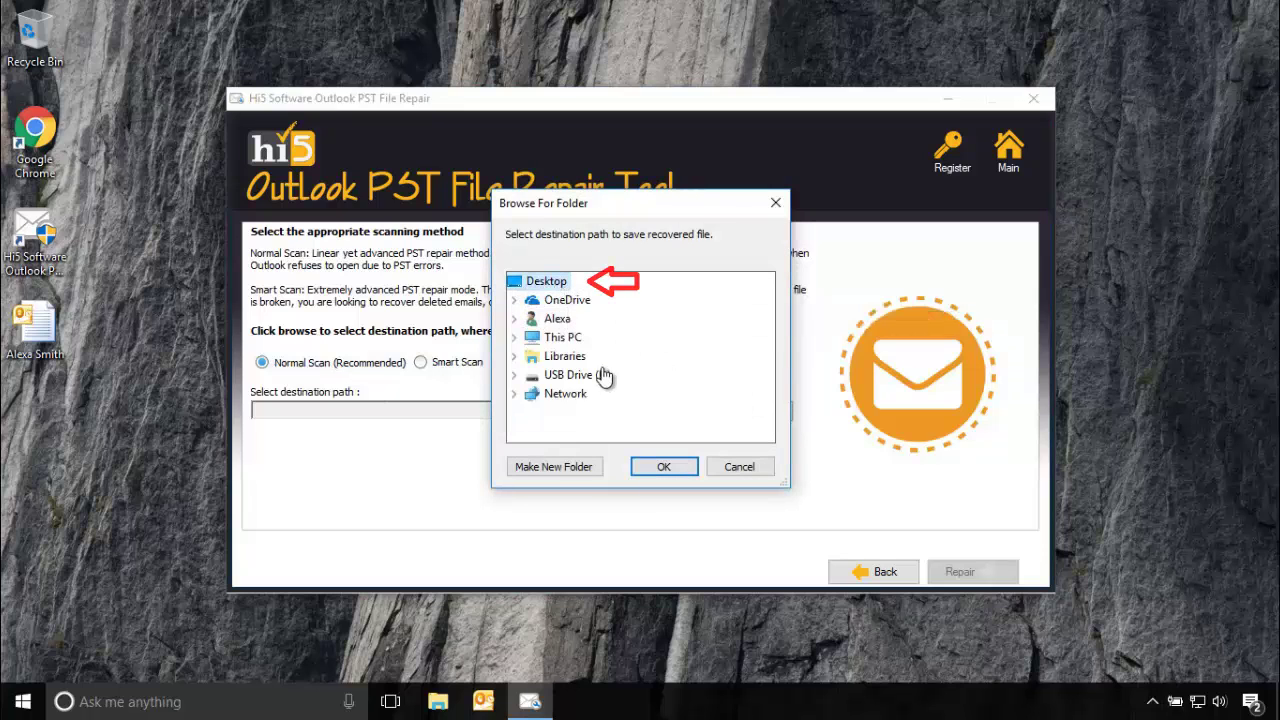
left_click(663, 467)
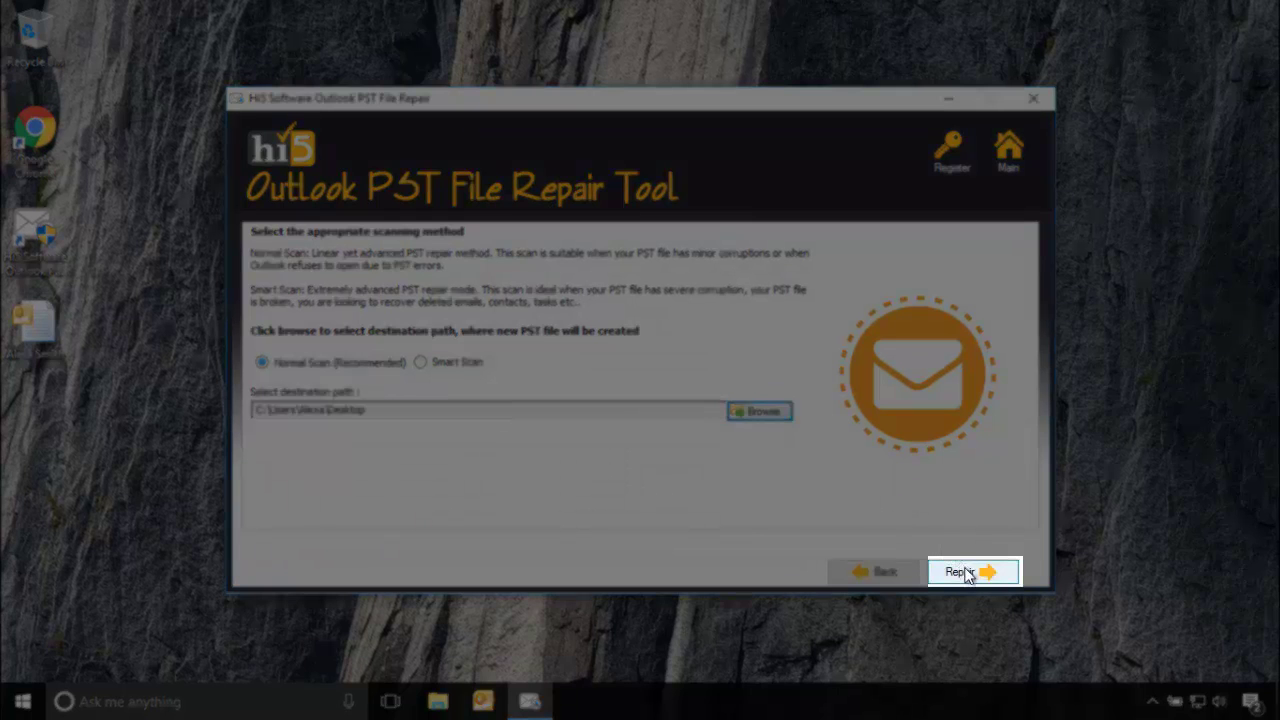
- Run the repair with Start Free Scan, recovering 790 emails into recovered folders
left_click(964, 570)
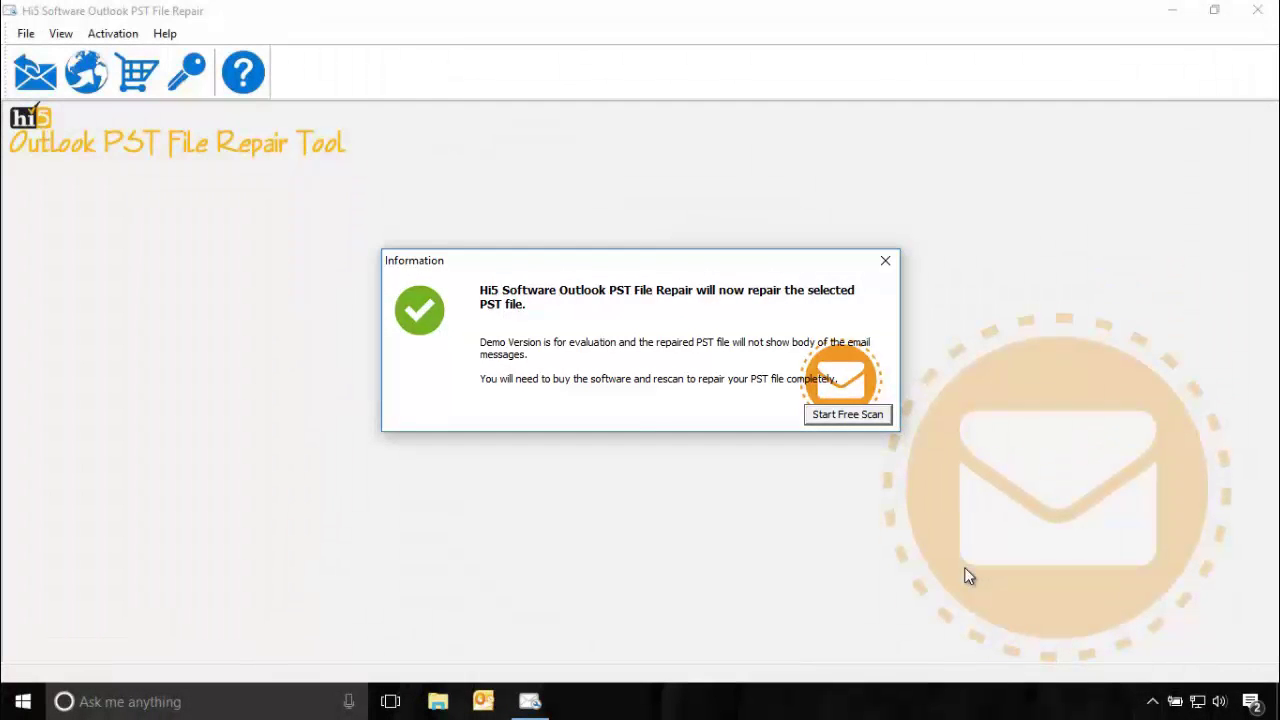
left_click(860, 416)
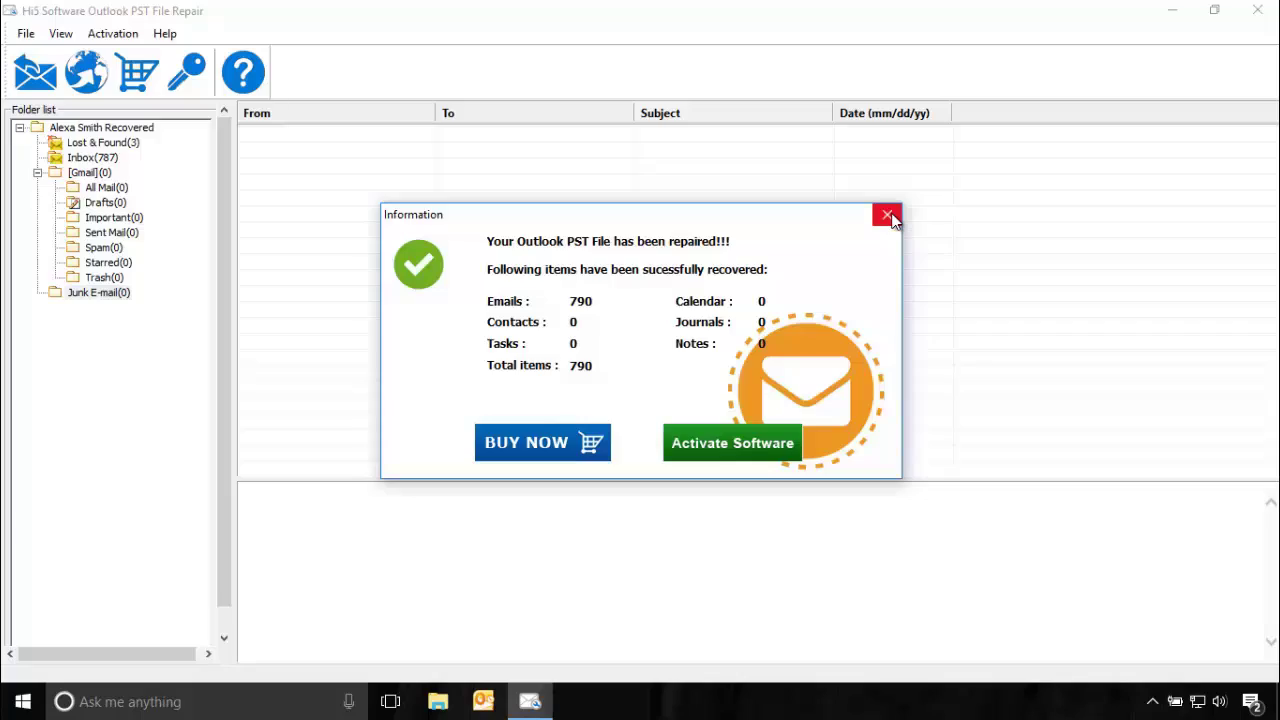
- Open the recovered Inbox and preview the Creative COW, Sumo and YouTube emails, then close the Activation Wizard
left_click(890, 218)
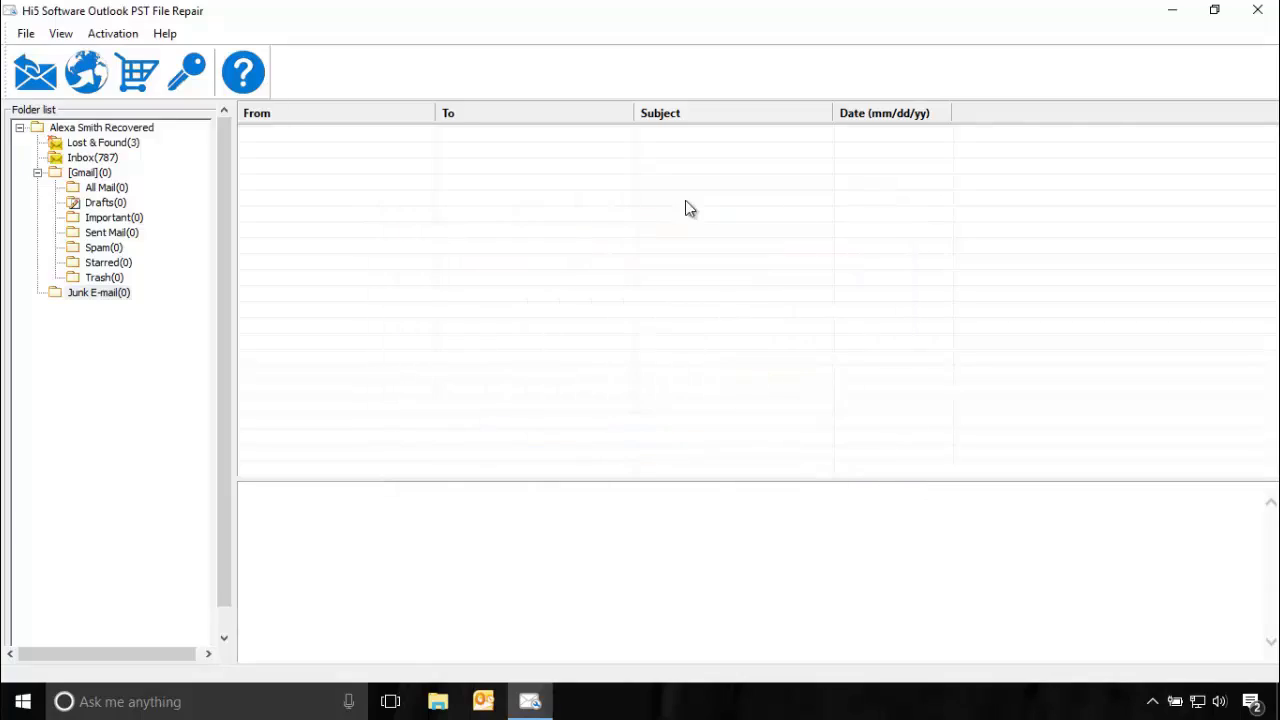
left_click(92, 158)
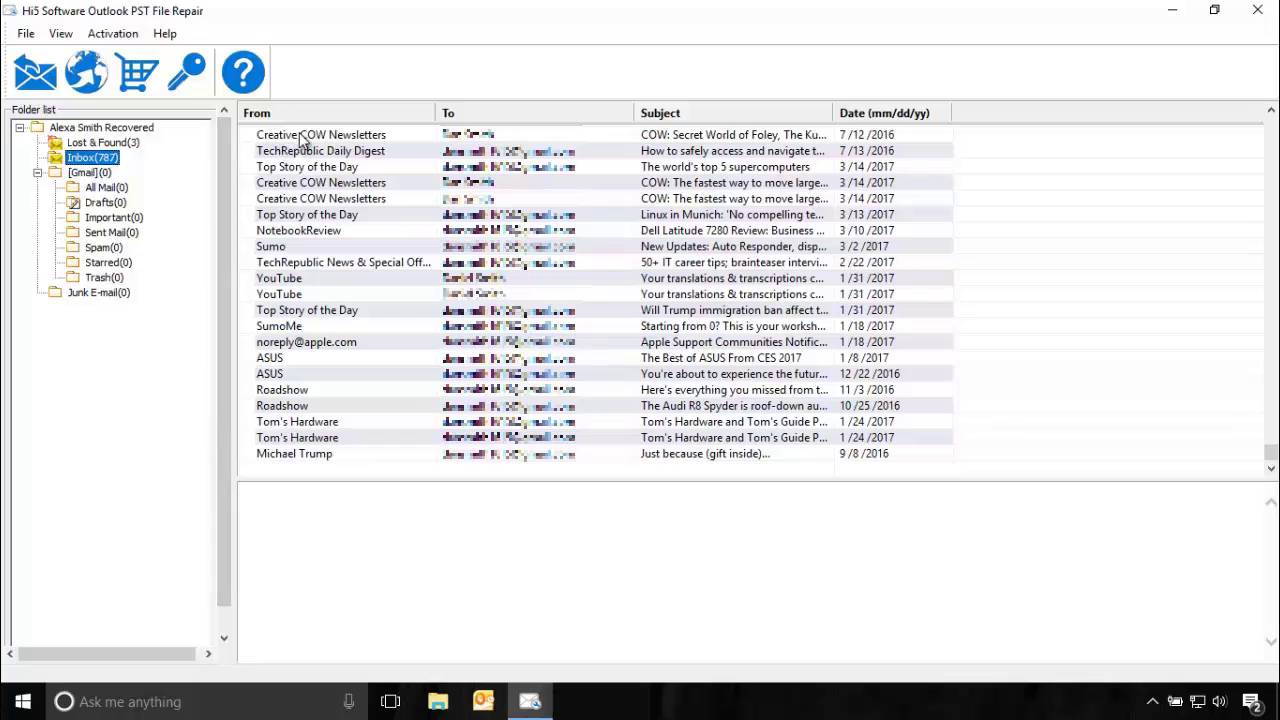
left_click(305, 140)
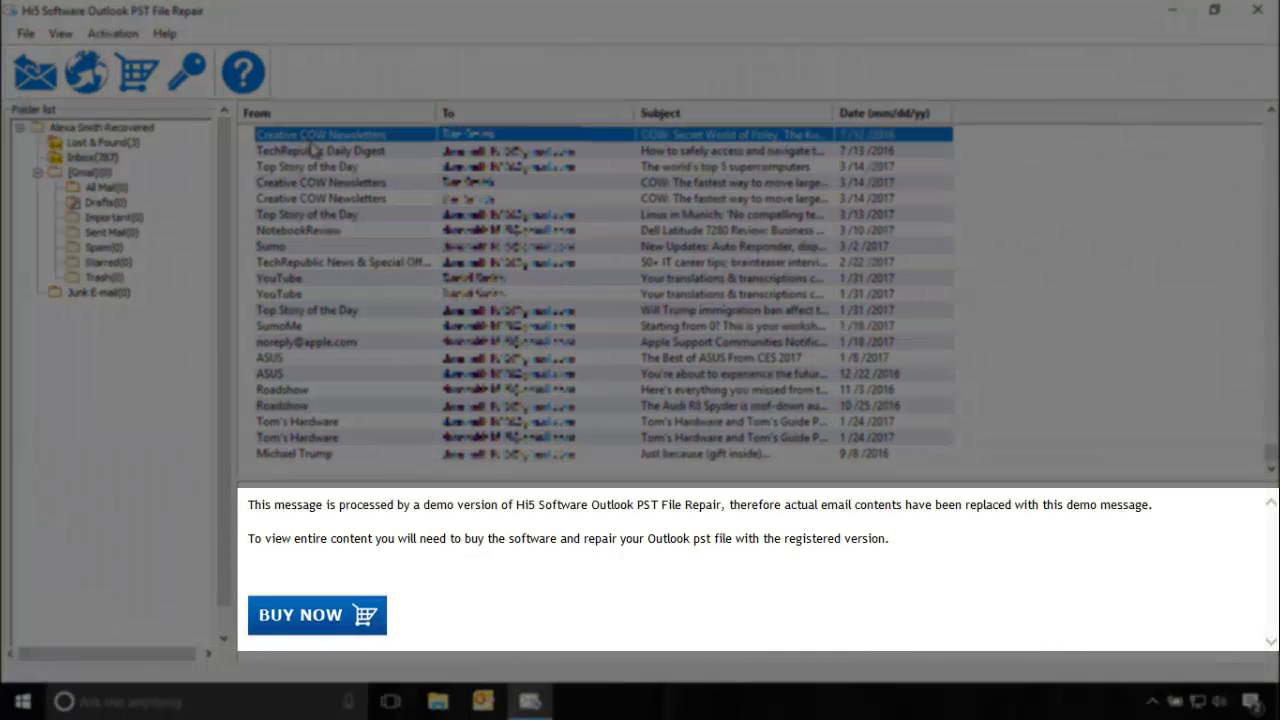
left_click(344, 200)
left_click(349, 247)
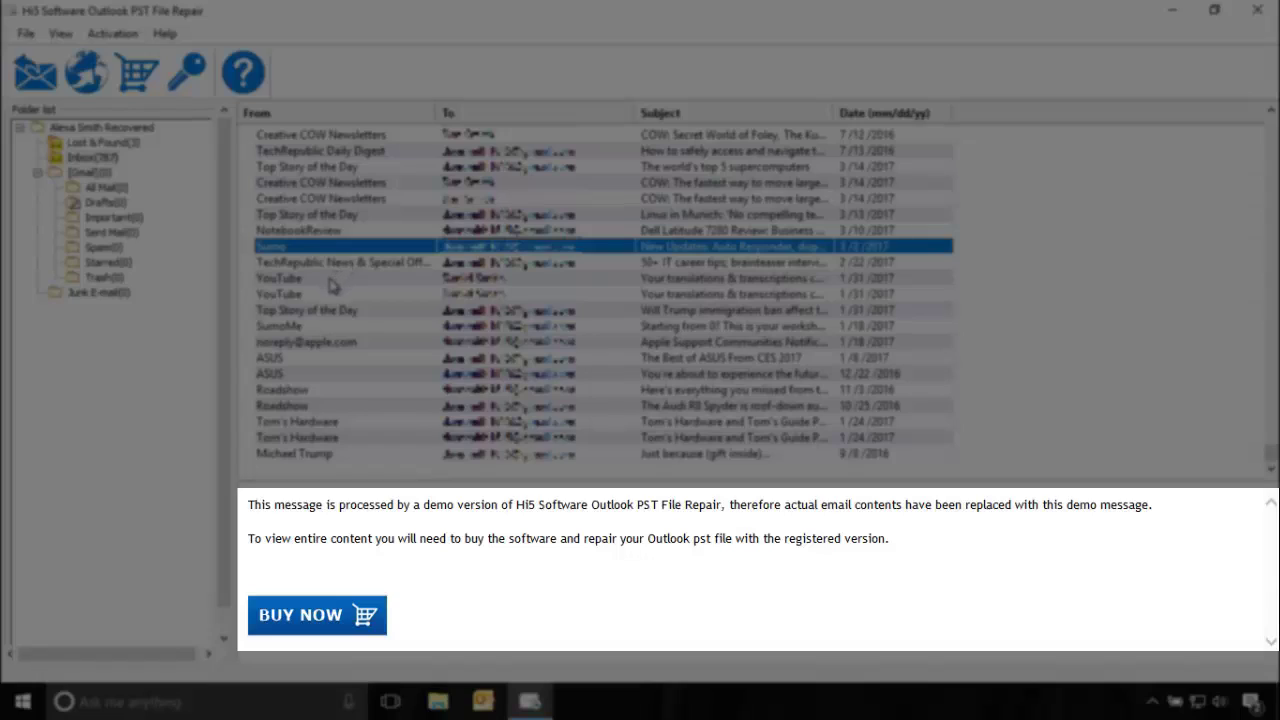
left_click(330, 280)
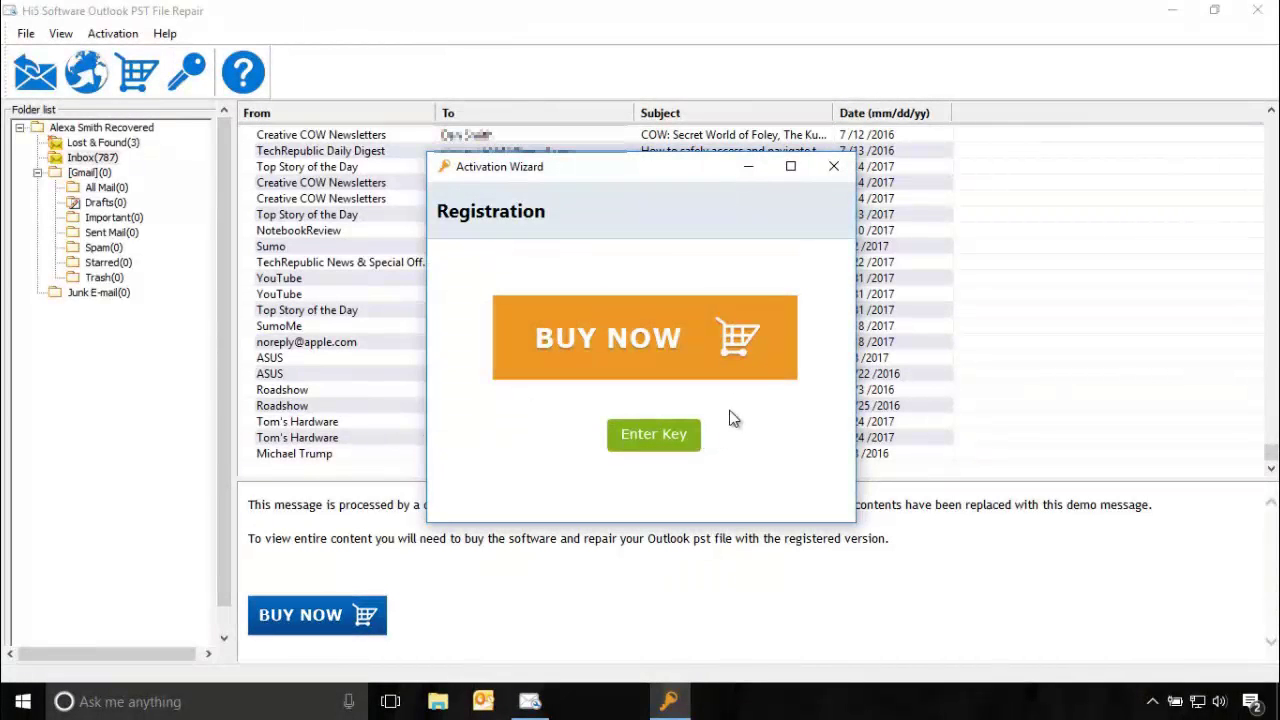
left_click(833, 167)
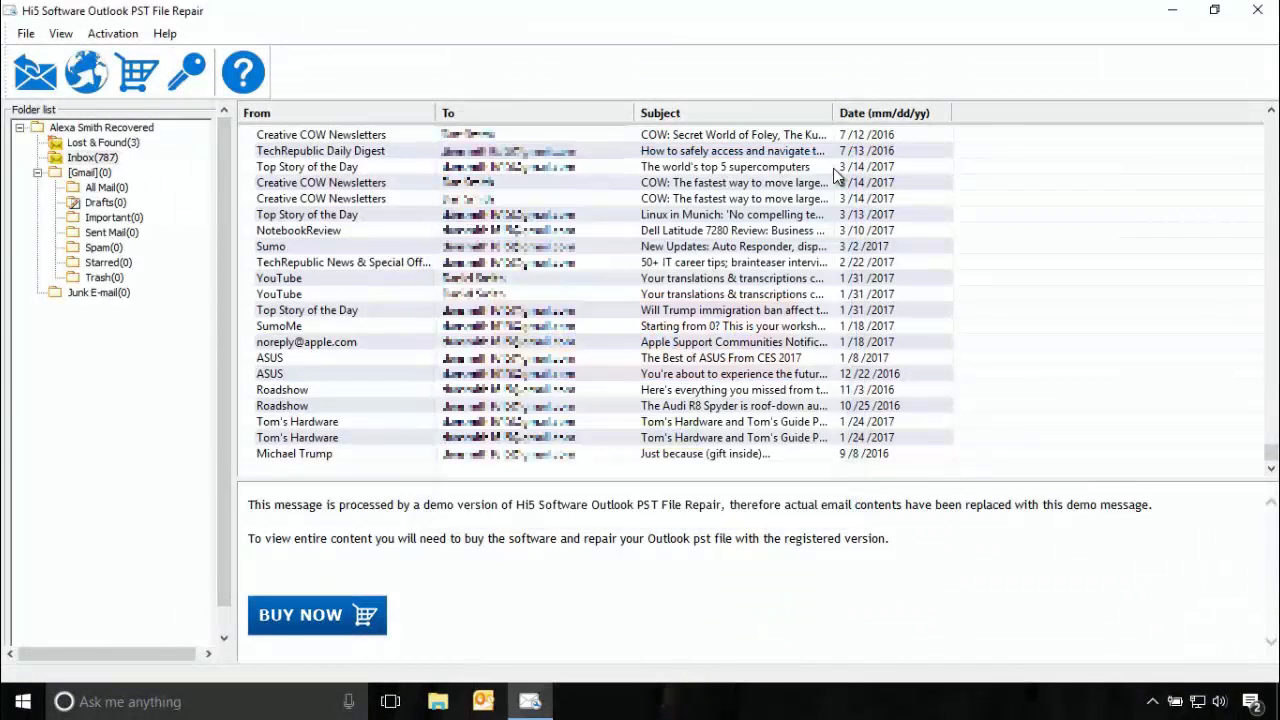